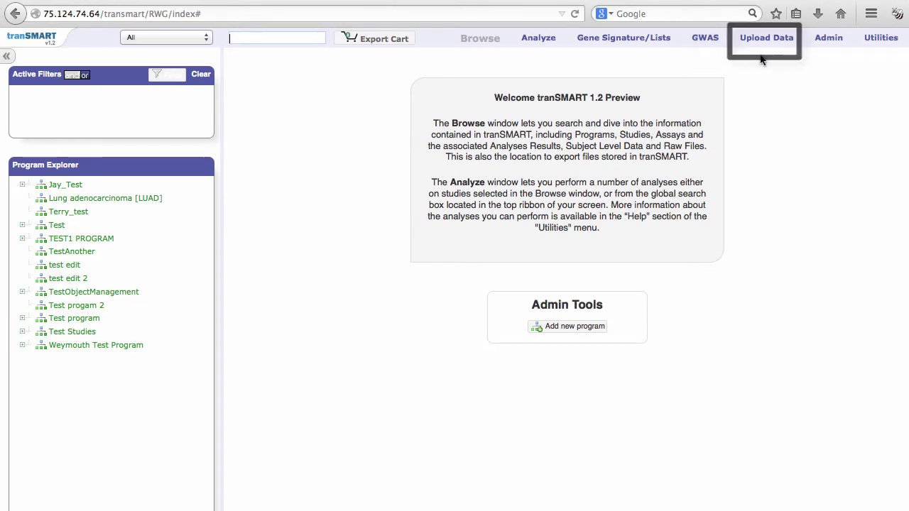
# - Search 'brain diseas' under All categories and add the Disease > Brain Diseases filter
pyautogui.click(879, 42)
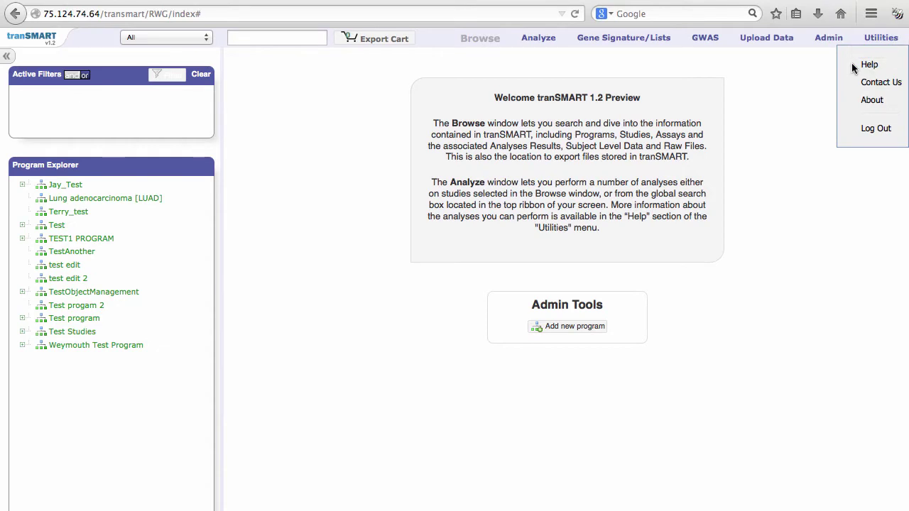
pyautogui.click(808, 72)
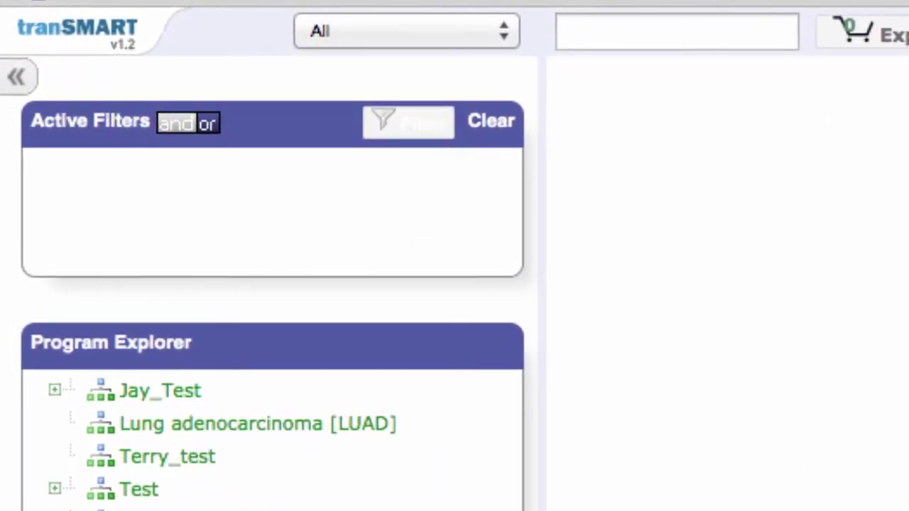
pyautogui.click(499, 39)
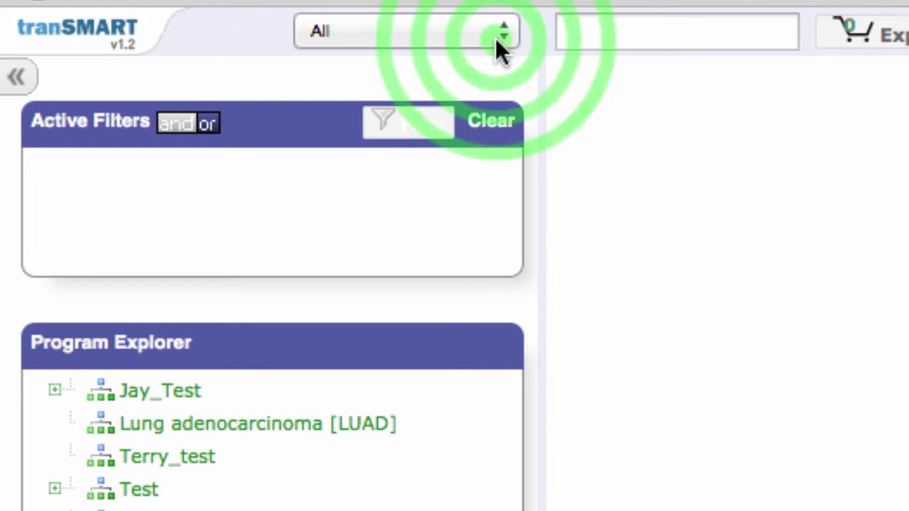
pyautogui.click(498, 39)
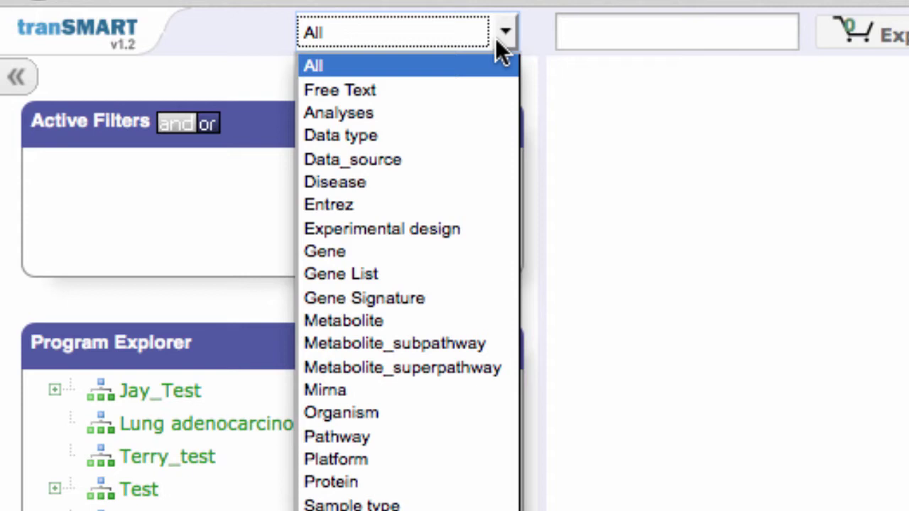
pyautogui.click(602, 37)
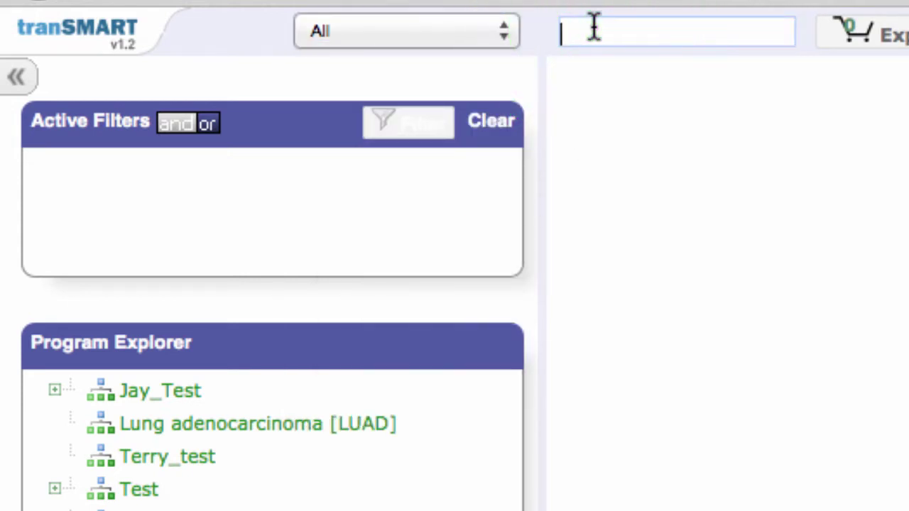
pyautogui.write('brain d')
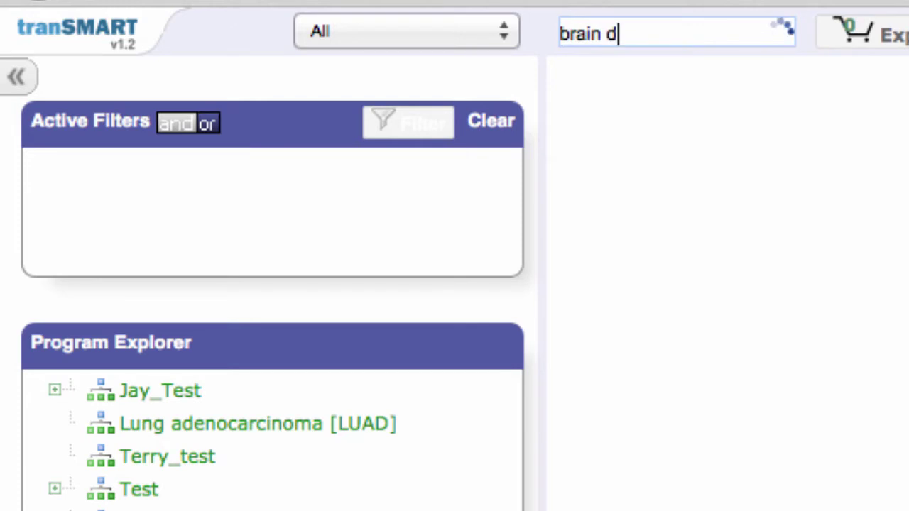
pyautogui.write('iseas')
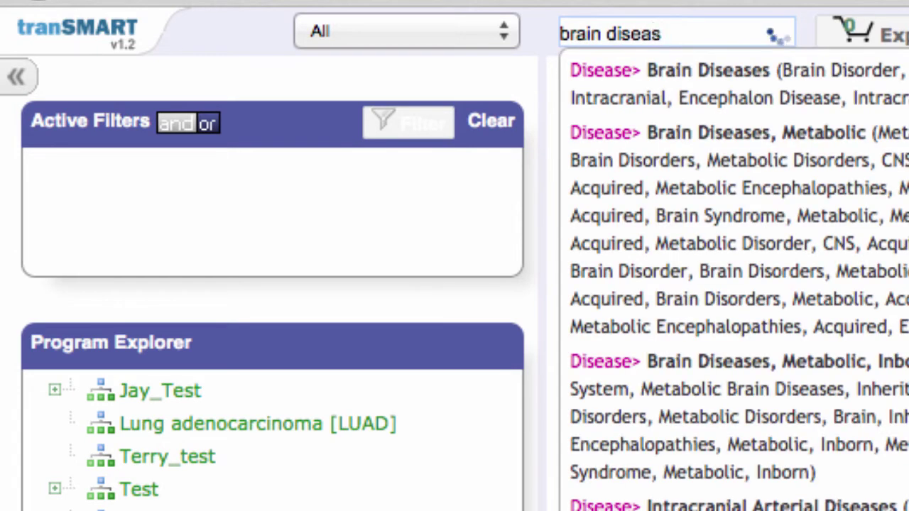
pyautogui.click(699, 73)
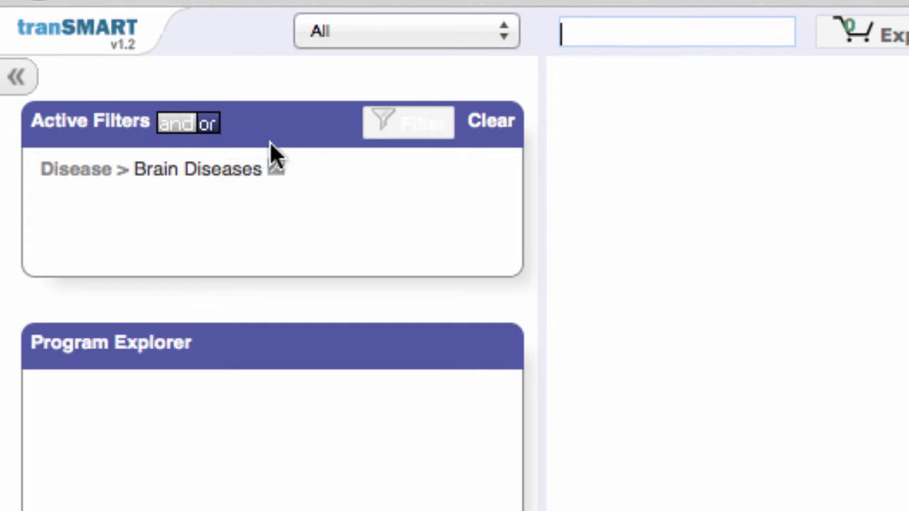
# - Expand Program Therapeutic Domain among the filters to clear the Brain Diseases filter
pyautogui.click(410, 139)
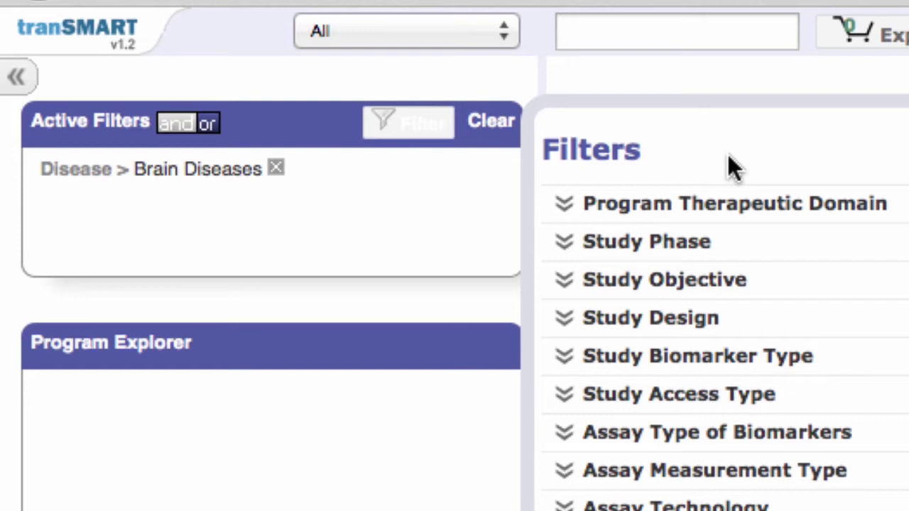
pyautogui.click(573, 206)
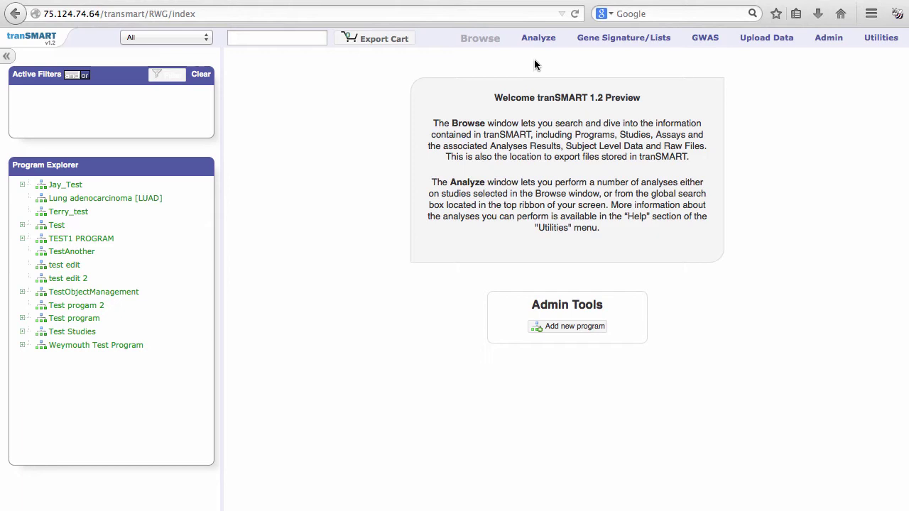
# - In Analyze, expand Public Studies > Breast_Cancer_Sorlie_GSE4382AT > Findings > Tumor Findings and select M - Metastasis stages
pyautogui.click(538, 43)
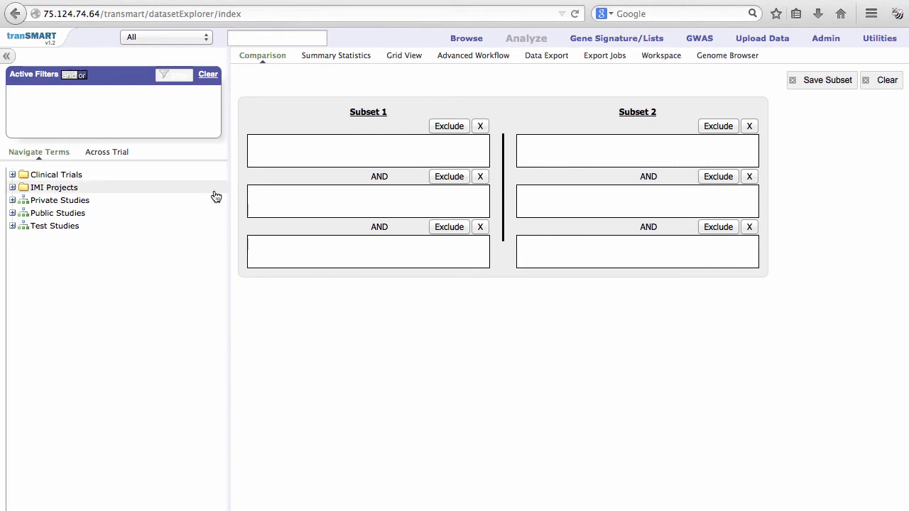
pyautogui.click(12, 213)
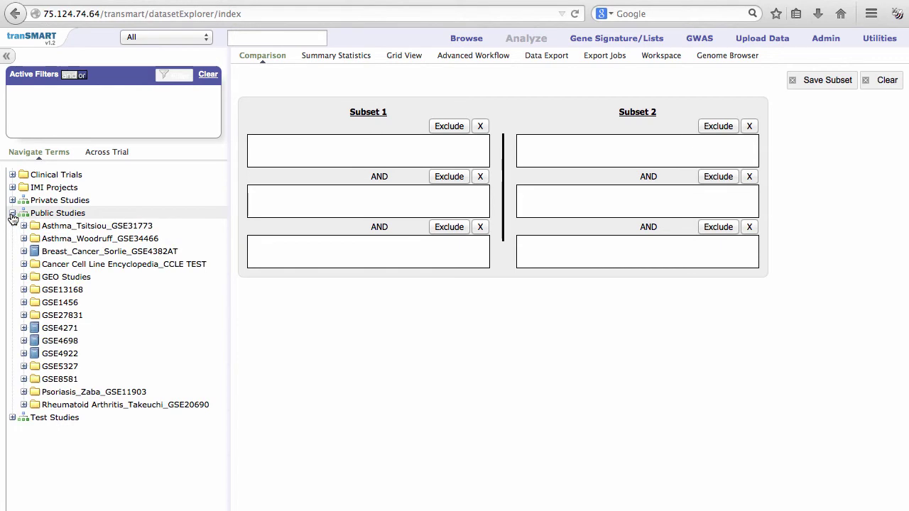
pyautogui.click(23, 251)
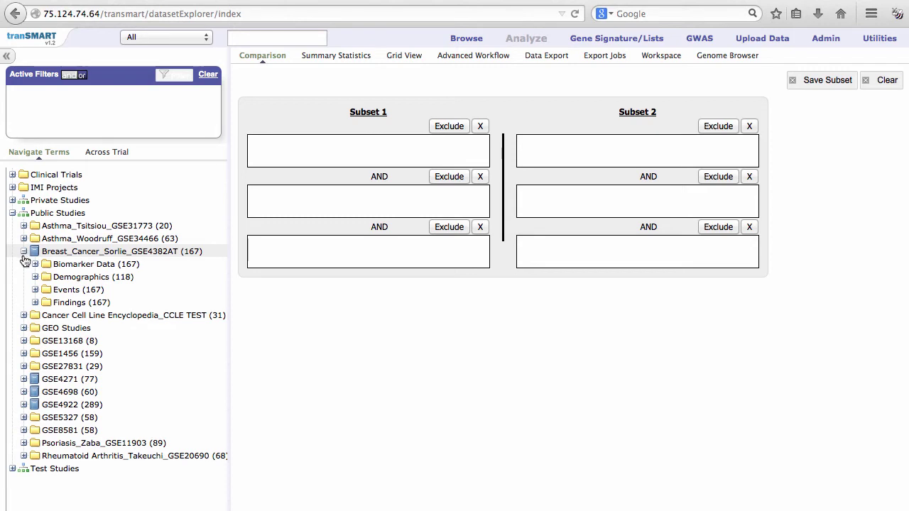
pyautogui.click(35, 303)
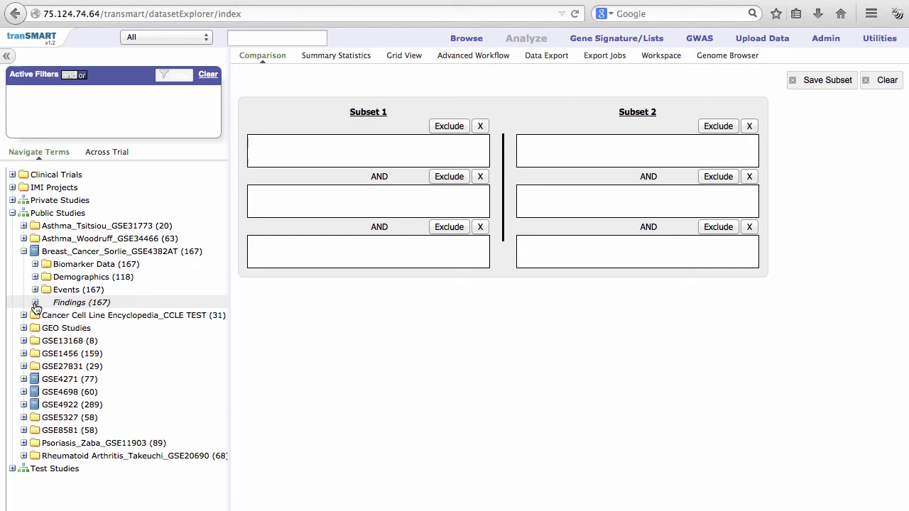
pyautogui.click(47, 328)
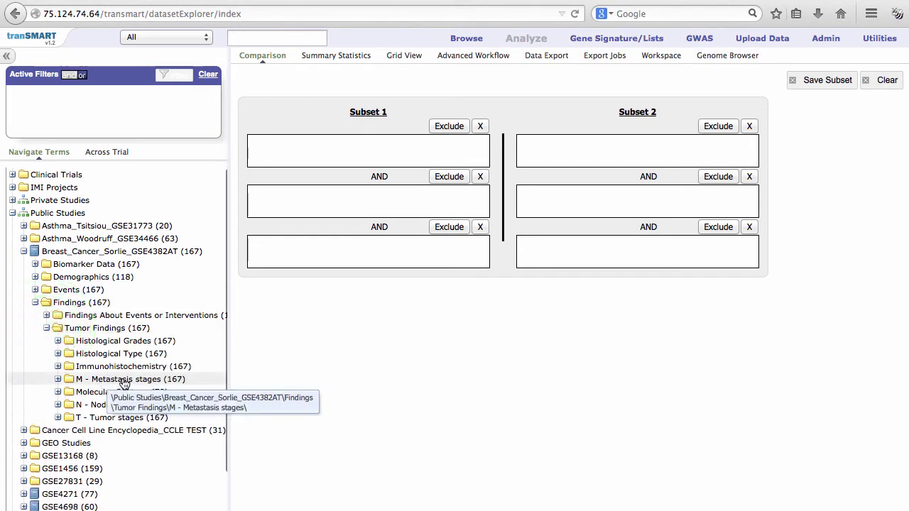
pyautogui.click(122, 380)
# - Place M - Metastasis stages in the first box of both Subset 1 and Subset 2
pyautogui.moveTo(124, 383); pyautogui.dragTo(135, 380)
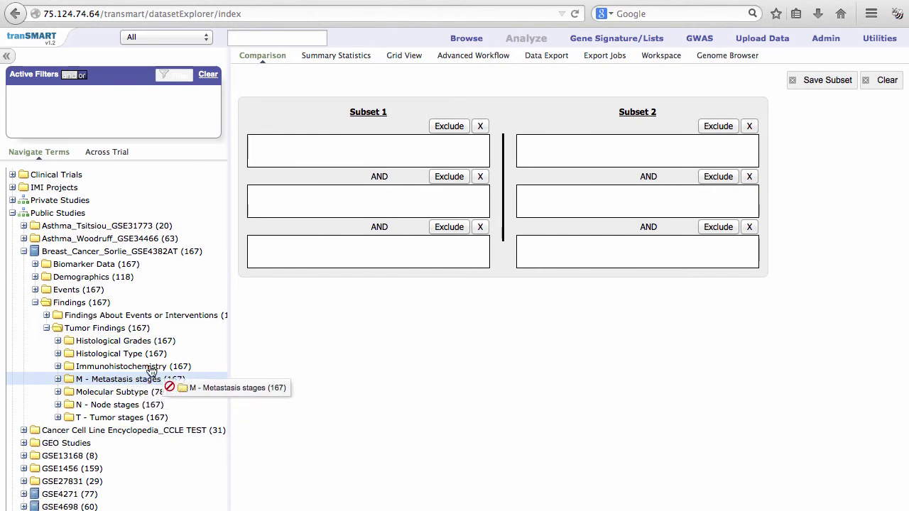
pyautogui.moveTo(151, 371); pyautogui.dragTo(319, 152)
pyautogui.moveTo(178, 377); pyautogui.dragTo(571, 147)
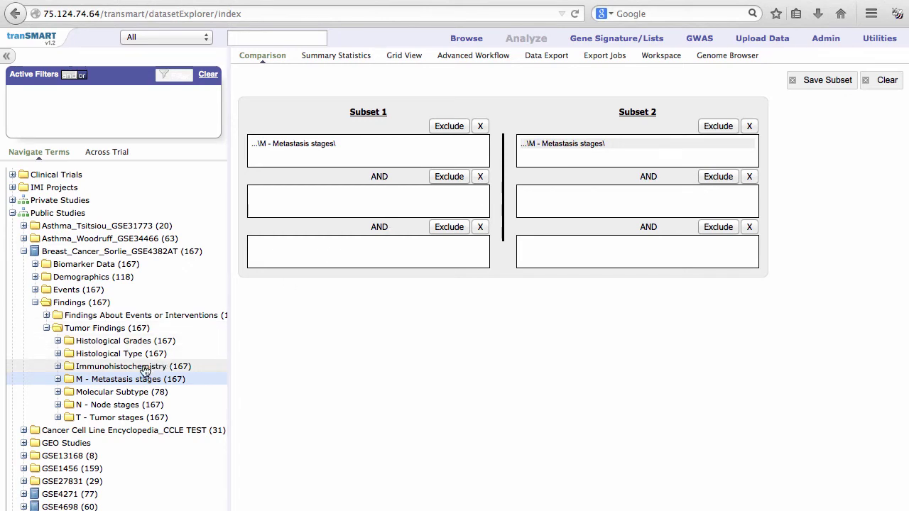
# - Add Estrogen Receptor Status Negative to Subset 1 and Positive to Subset 2
pyautogui.click(59, 367)
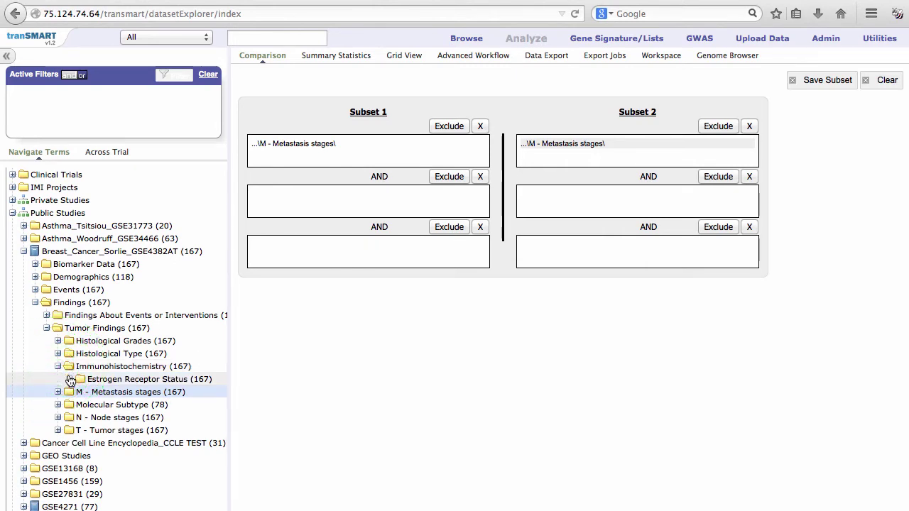
pyautogui.click(70, 380)
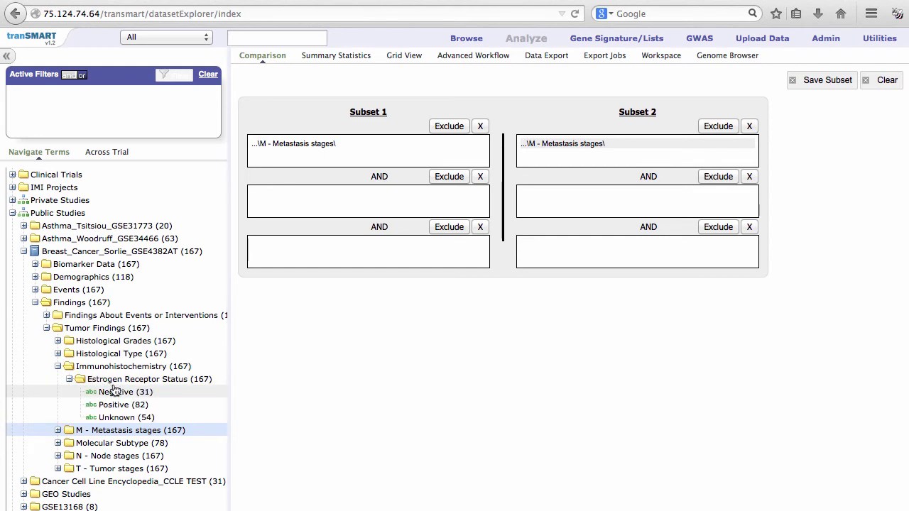
pyautogui.moveTo(114, 391); pyautogui.dragTo(291, 198)
pyautogui.click(128, 405)
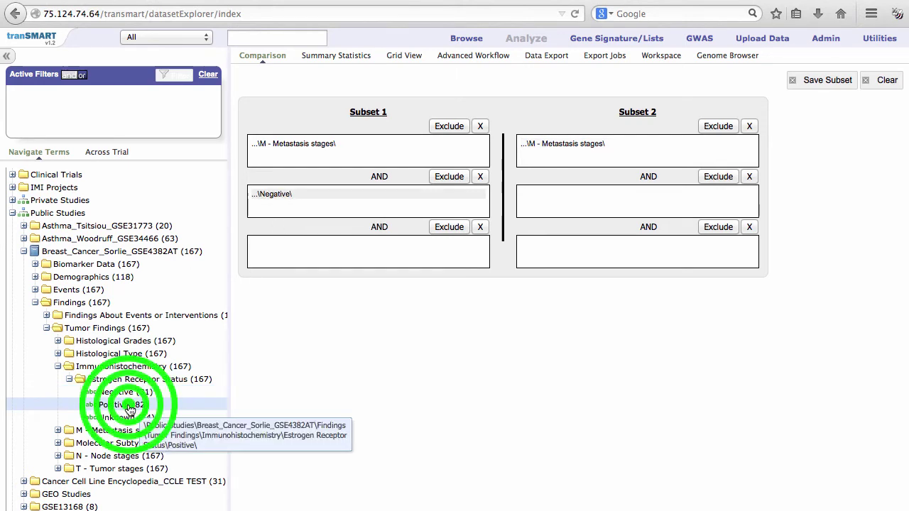
pyautogui.moveTo(128, 410); pyautogui.dragTo(562, 192)
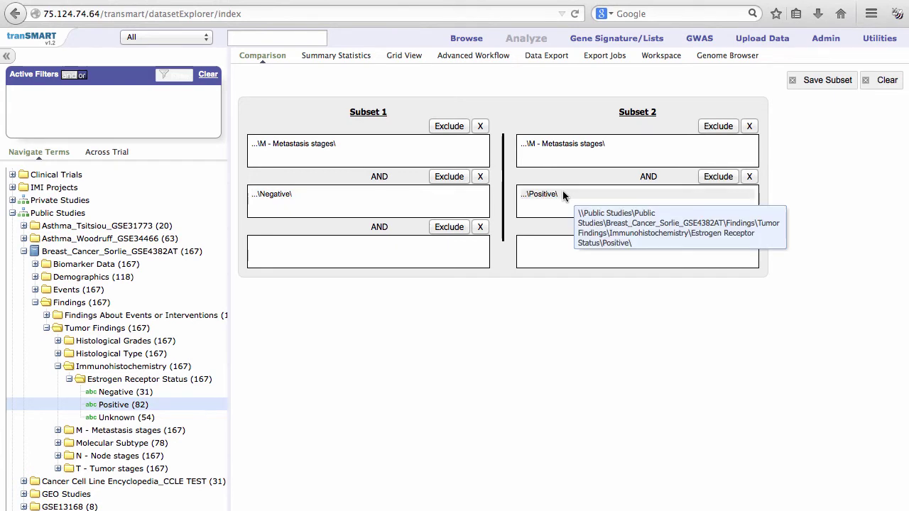
# - Save both subsets as public with the description 'mctest'
pyautogui.click(818, 84)
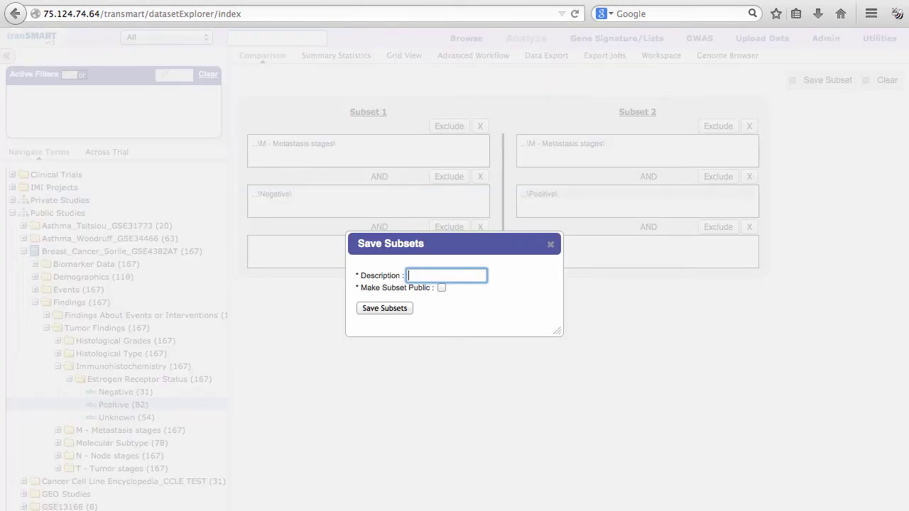
pyautogui.write('mctest')
pyautogui.click(442, 288)
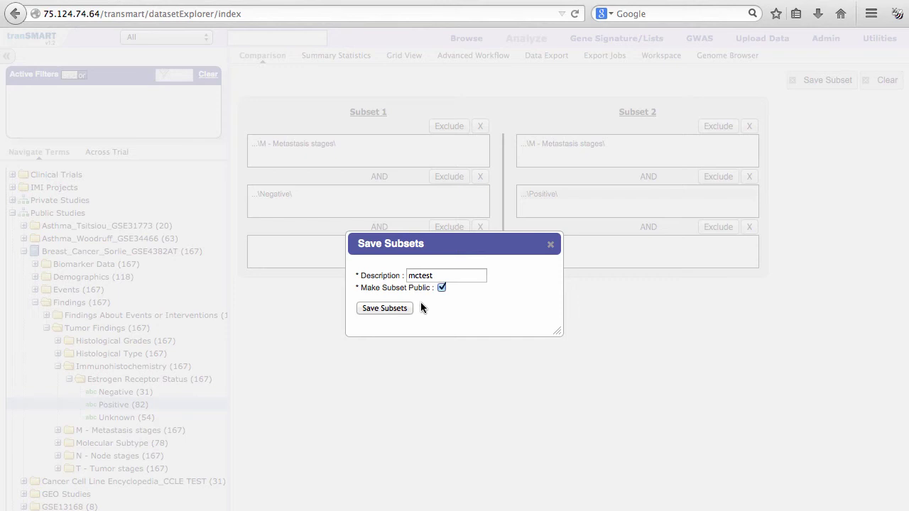
pyautogui.click(404, 310)
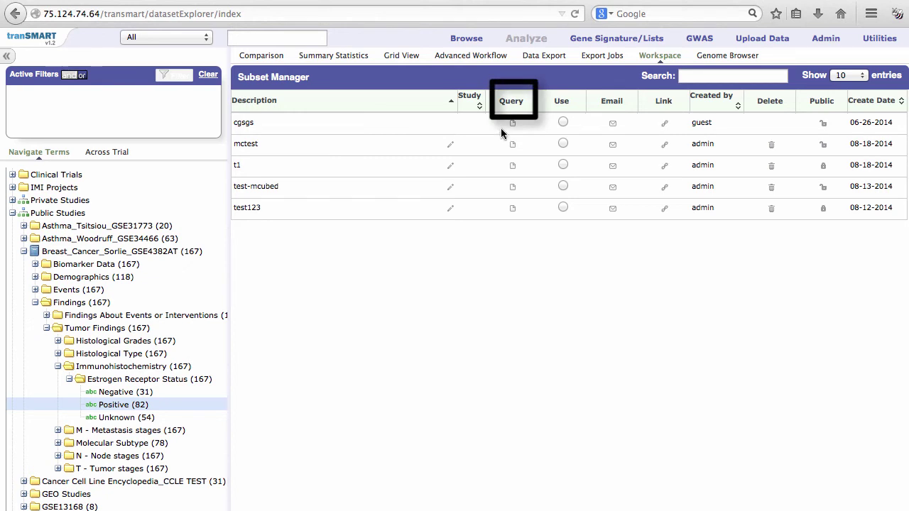
# - View the query summary of the saved subset mctest in the Subset Manager
pyautogui.click(513, 147)
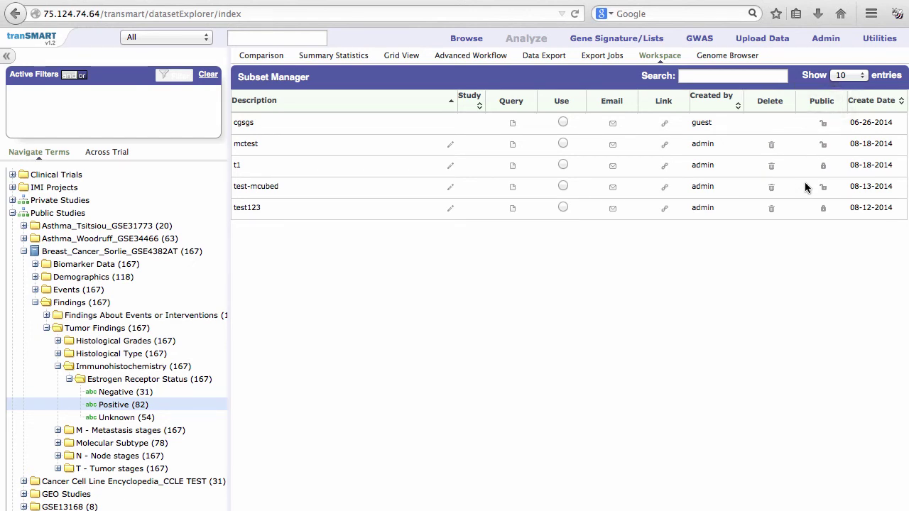
# - Use saved subset t1, confirming the override so Subset 1 holds Age <40
pyautogui.click(563, 165)
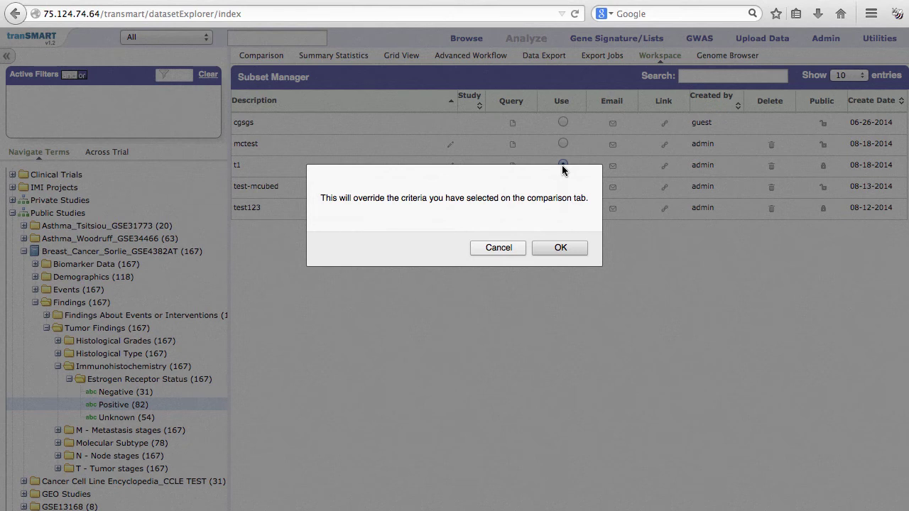
pyautogui.click(564, 246)
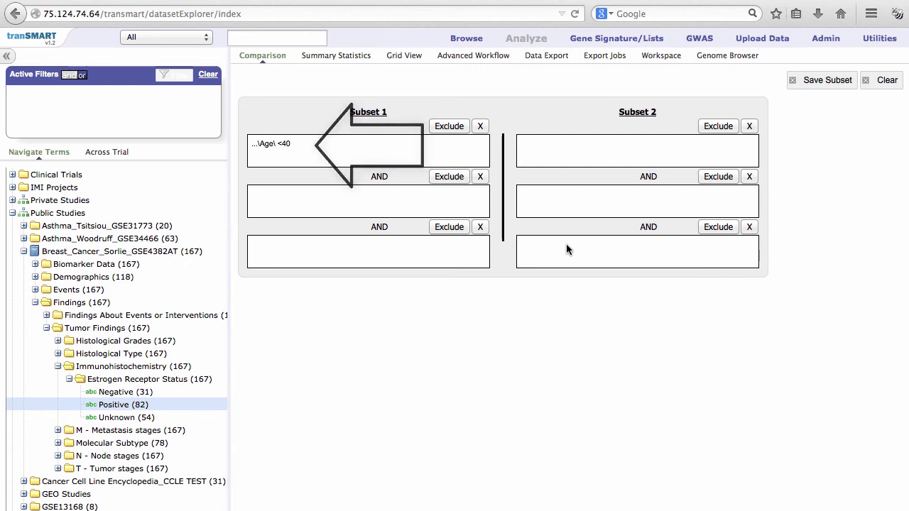
# - Review Data Export options for Subset 1's 11 patients, then check the Export Jobs status list
pyautogui.press('super+k')
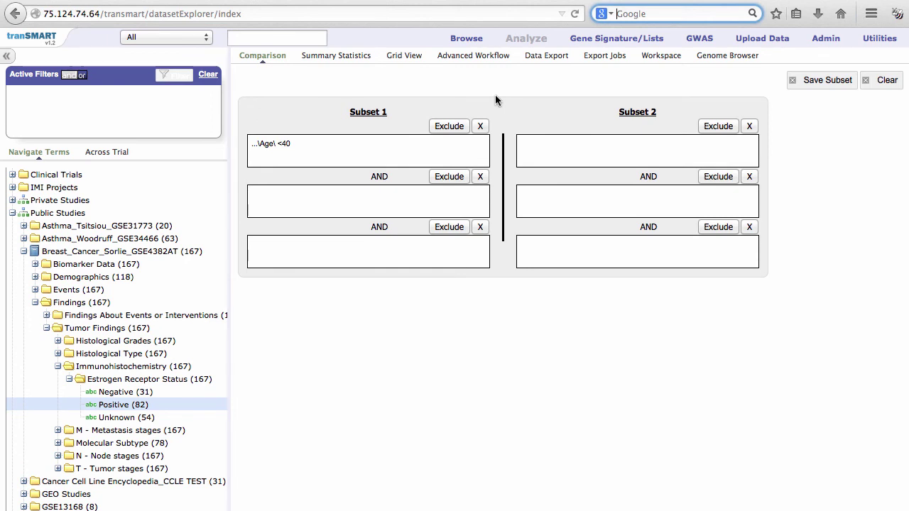
pyautogui.click(534, 57)
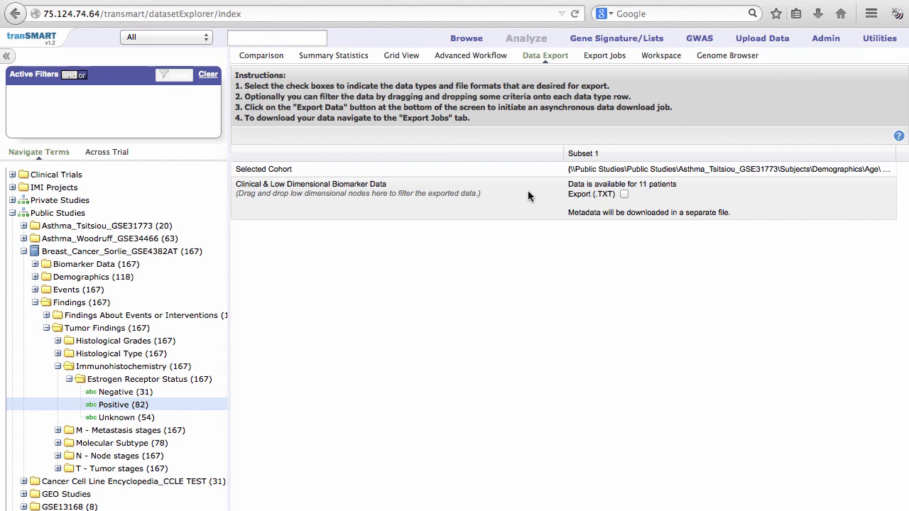
pyautogui.click(609, 61)
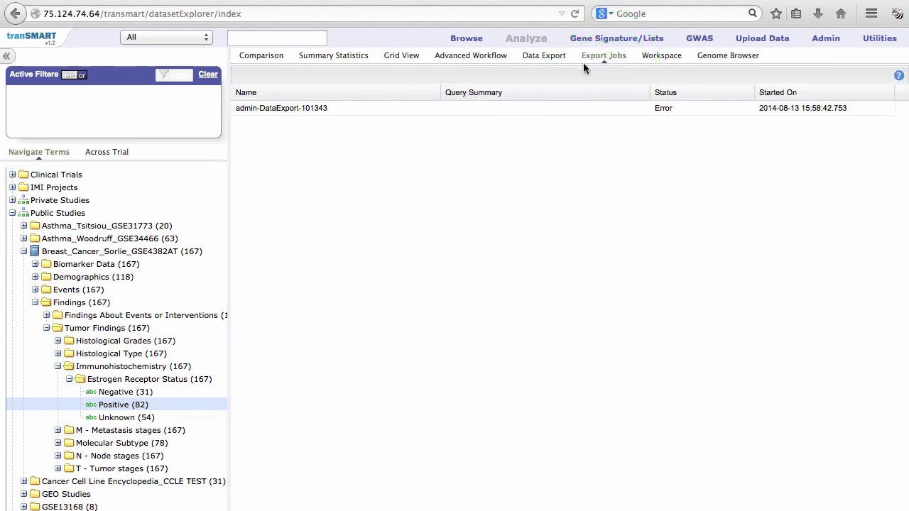
# - Show the Advanced Workflow analysis list, from aCGH Survival Analysis to Waterfall
pyautogui.click(488, 63)
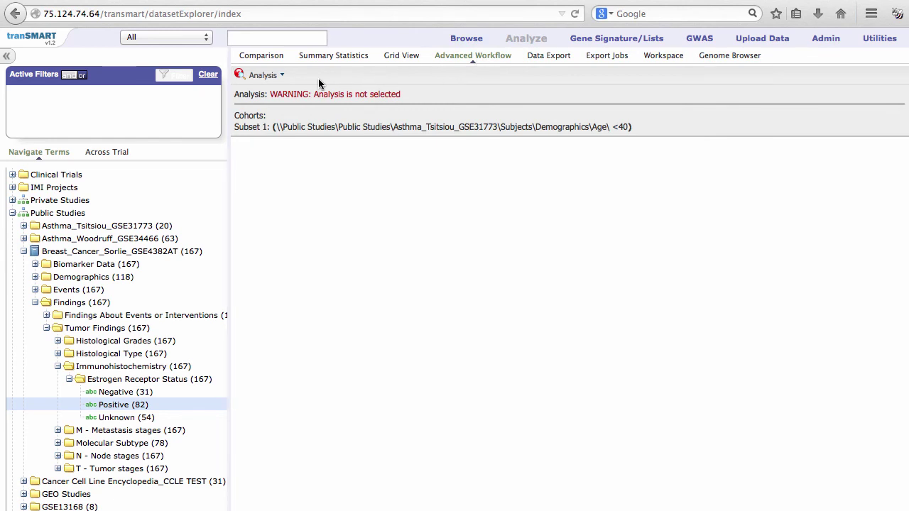
pyautogui.click(281, 77)
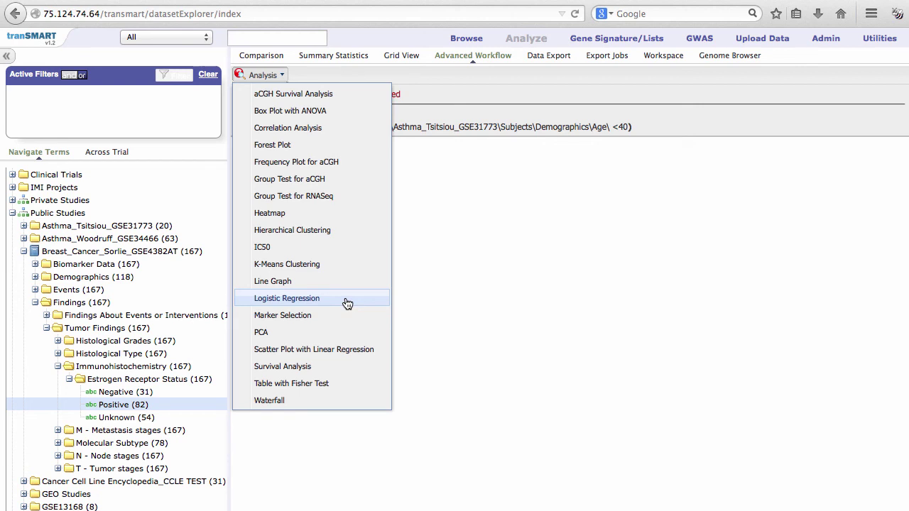
# - Switch to the Genome Browser tab to view the Human GRCh37/hg19 region
pyautogui.click(723, 62)
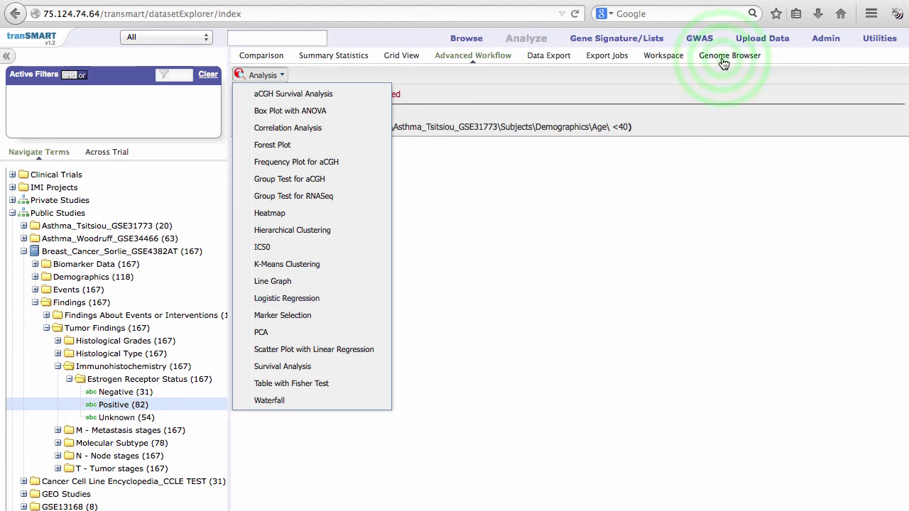